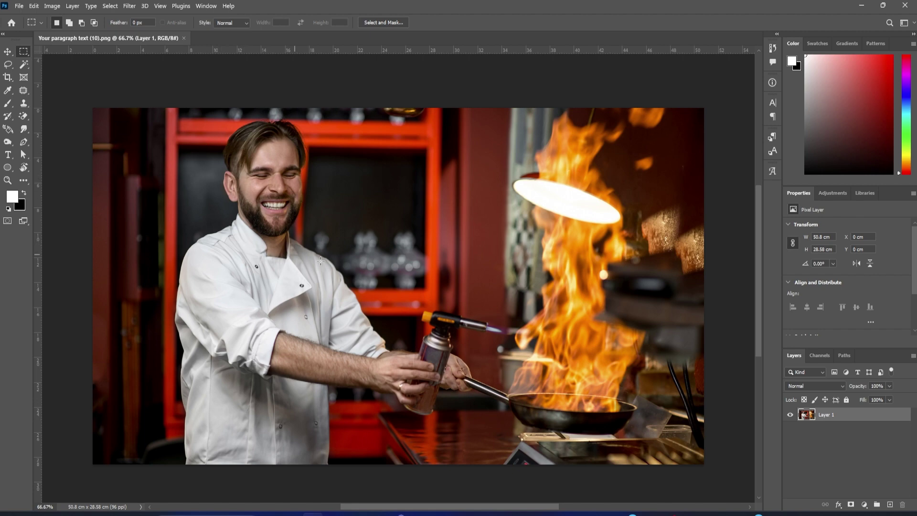
- Open Shadows/Highlights on the chef photo with basic options only, toggling Preview to compare
click(52, 7)
mouse_move(67, 33)
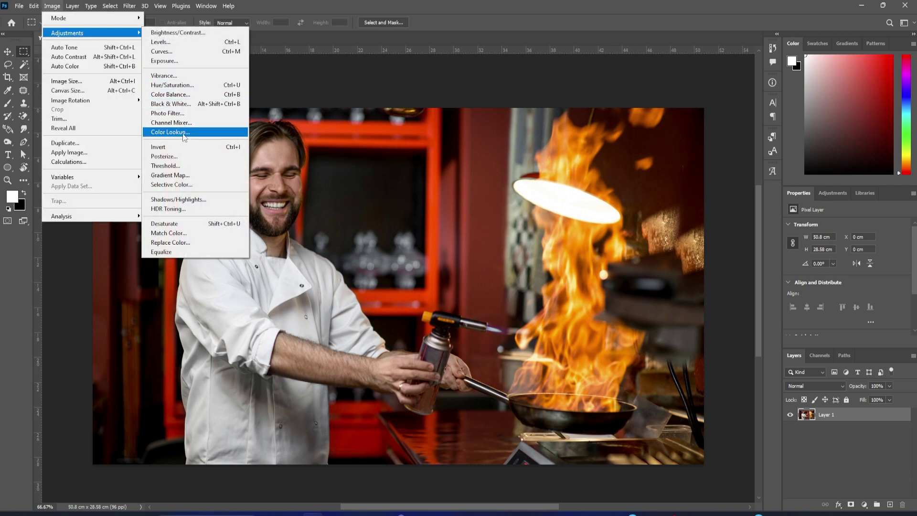
click(187, 199)
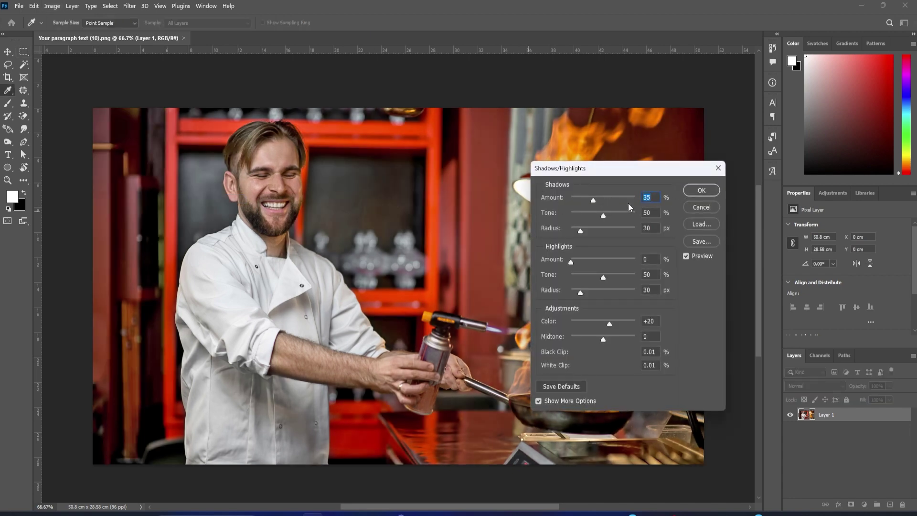
click(540, 400)
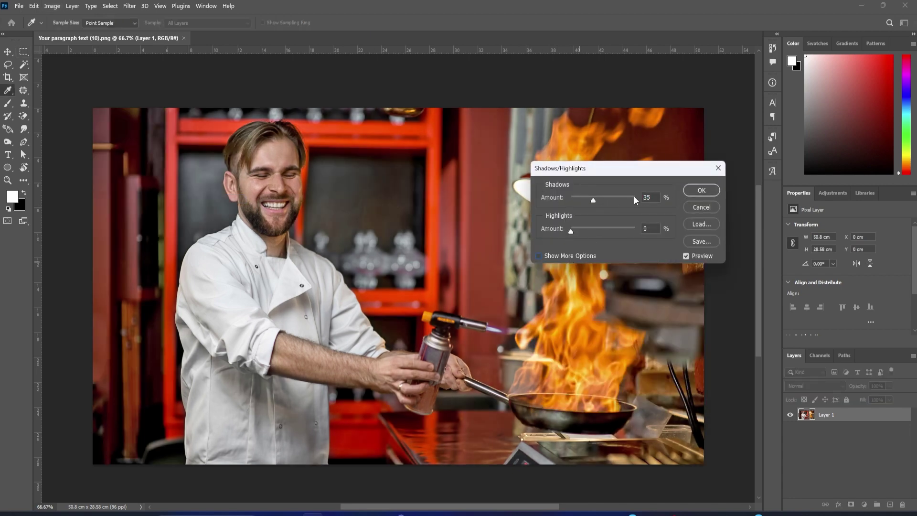
click(687, 256)
click(687, 256)
- Raise the Shadows Amount to 53% and reveal the full set of options
drag(598, 198, 604, 201)
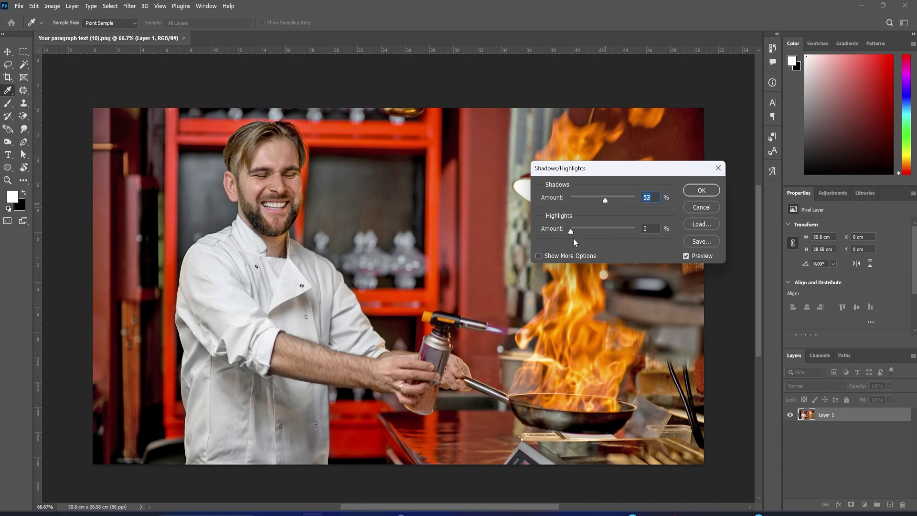
click(540, 257)
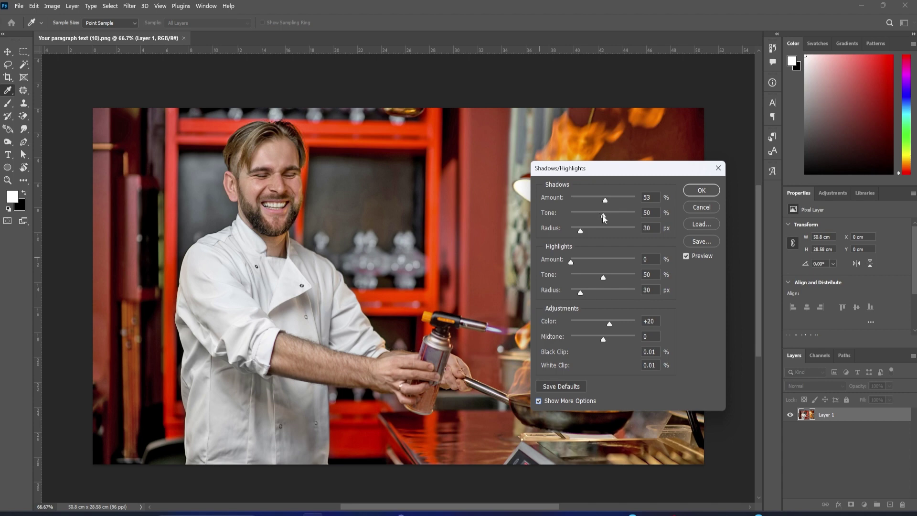
- Set the Shadows Amount to 59% and the Shadows Tone to 55
drag(603, 214, 607, 214)
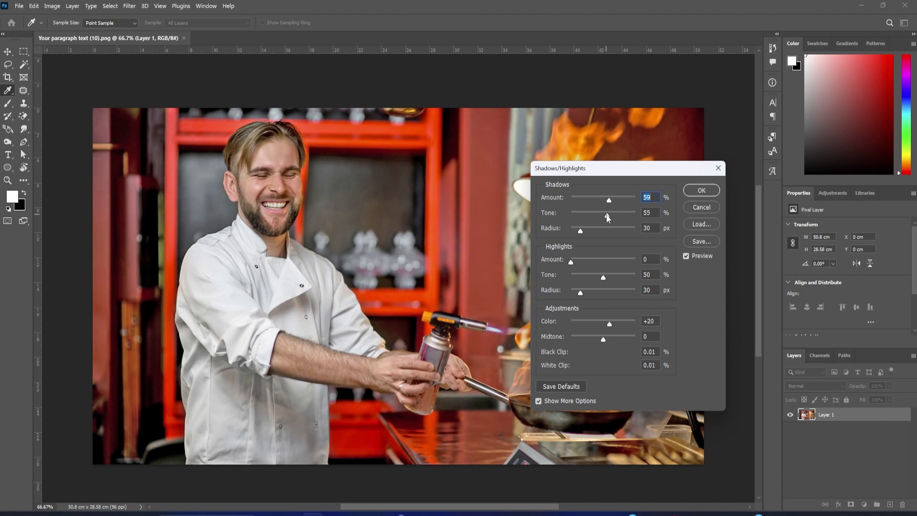
click(606, 215)
drag(606, 219, 606, 215)
click(606, 215)
- Set Highlights Amount to 24%, Highlights Tone to 62, and Midtone contrast to +2
drag(571, 262, 611, 280)
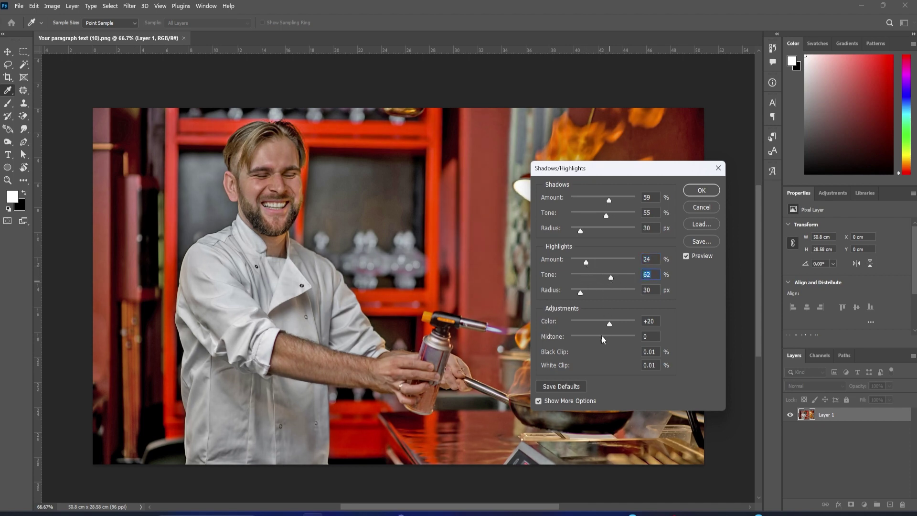
drag(602, 335, 605, 340)
drag(604, 341, 602, 324)
- Lower Color to +10 and Midtone to -2, then turn Preview off to compare
drag(609, 324, 608, 325)
drag(601, 337, 601, 336)
click(602, 338)
click(606, 324)
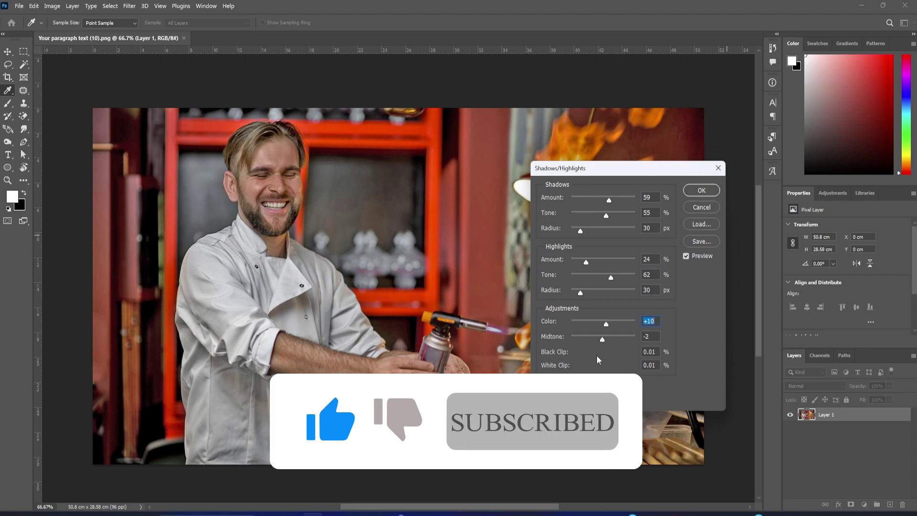
click(684, 257)
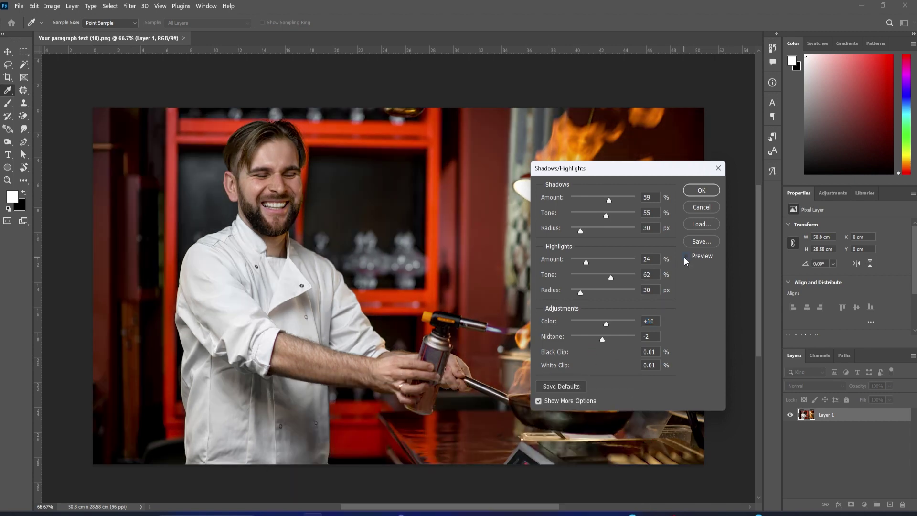